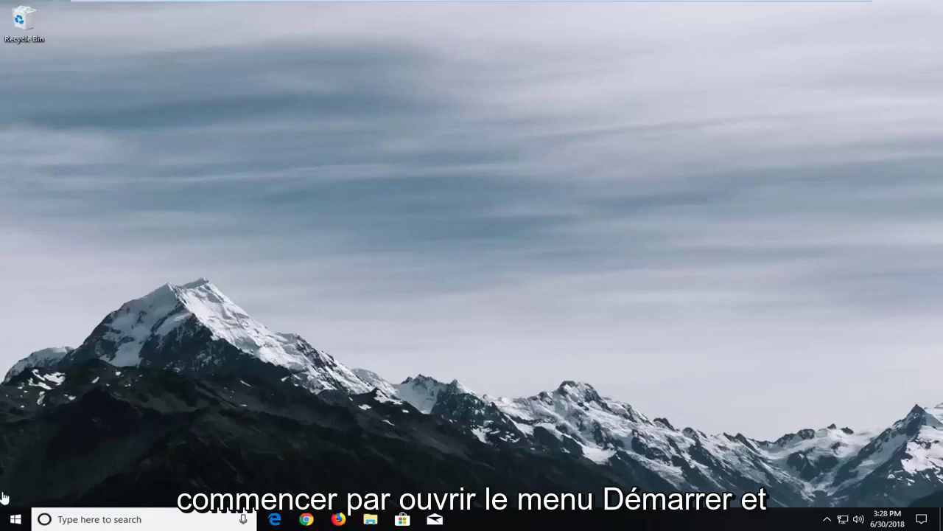
Search the Start menu for 'sound' and open the Sound control panel.
click(8, 519)
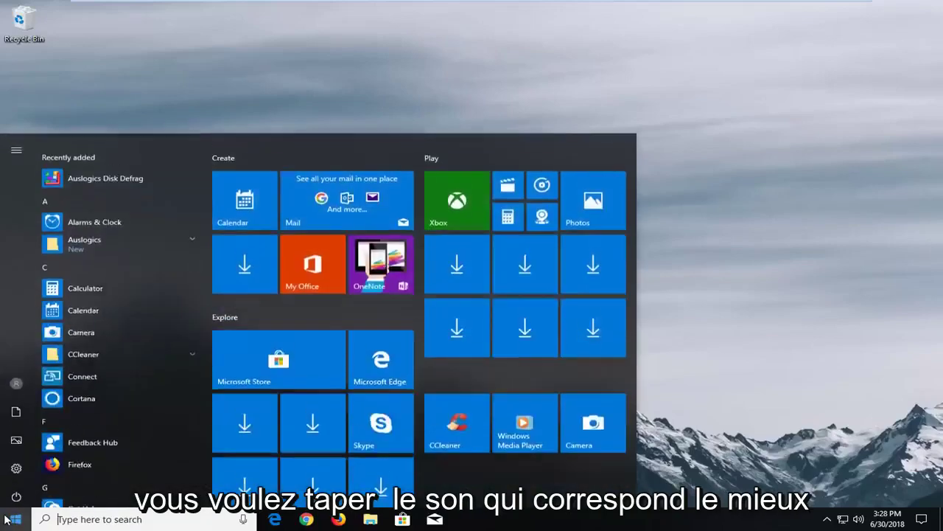
text(sound)
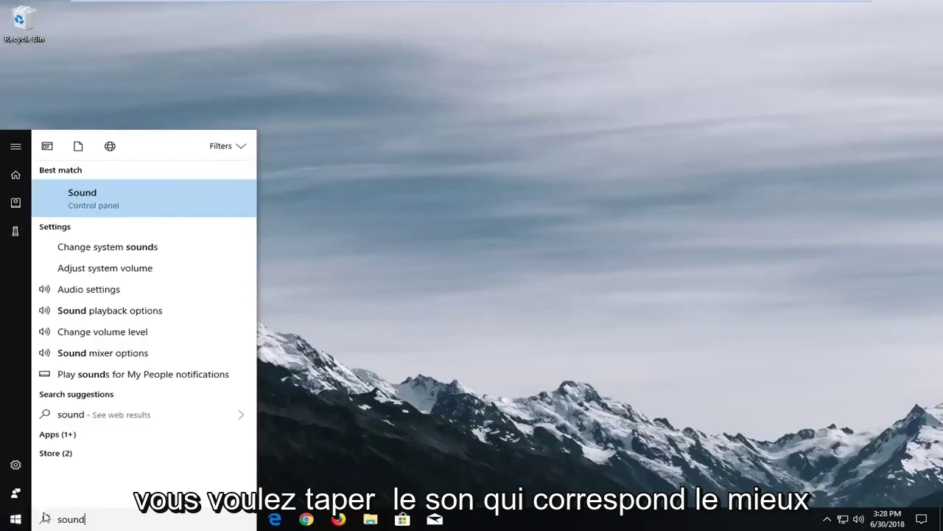
click(83, 210)
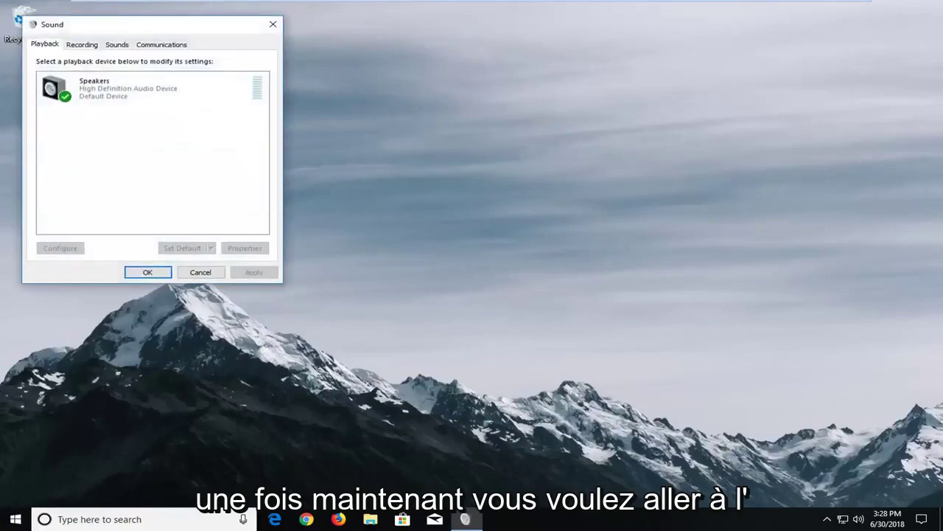
Move the Sound window to the screen centre and check which hidden device types are shown.
drag(134, 29, 337, 91)
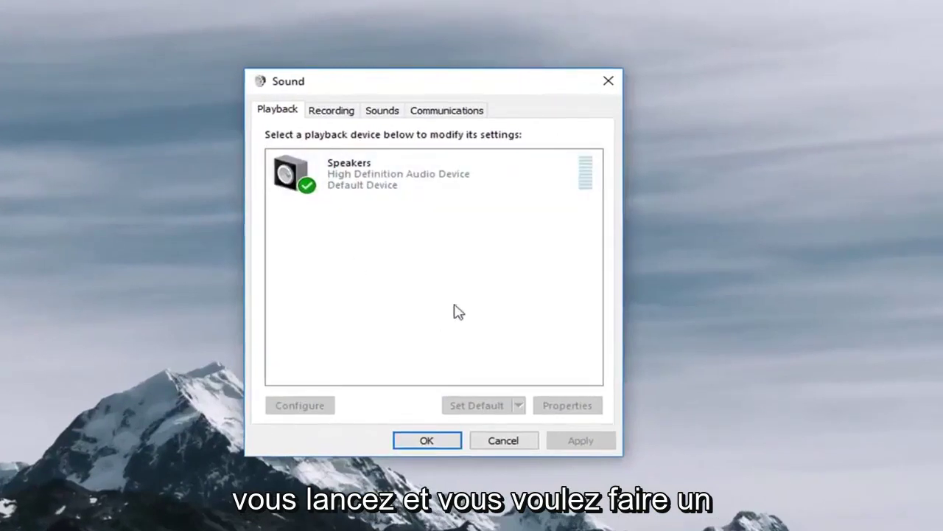
right_click(371, 219)
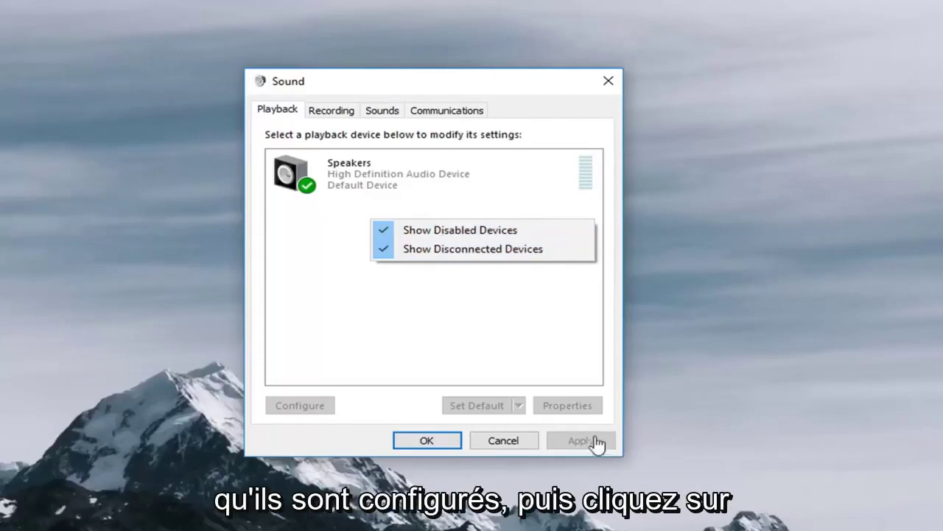
click(309, 184)
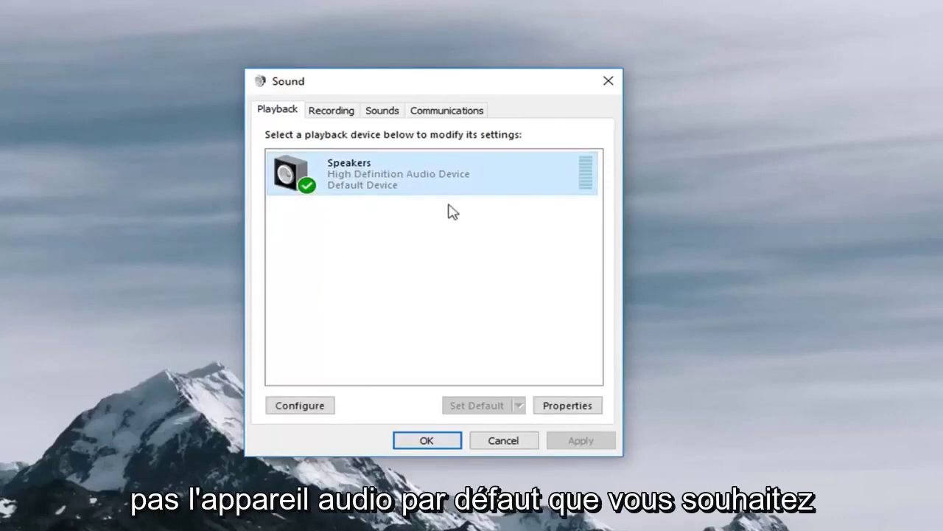
Select Speakers and recheck that Show Disabled and Show Disconnected Devices are ticked.
click(364, 239)
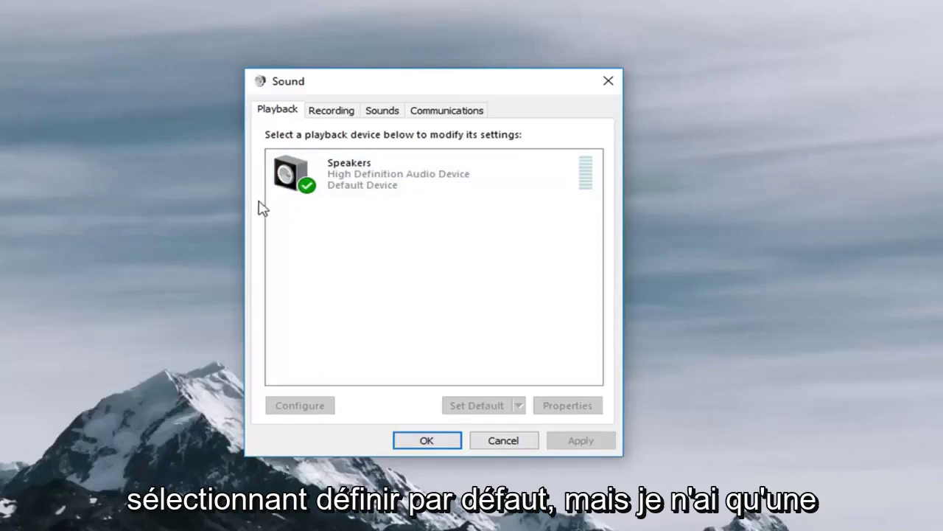
click(357, 182)
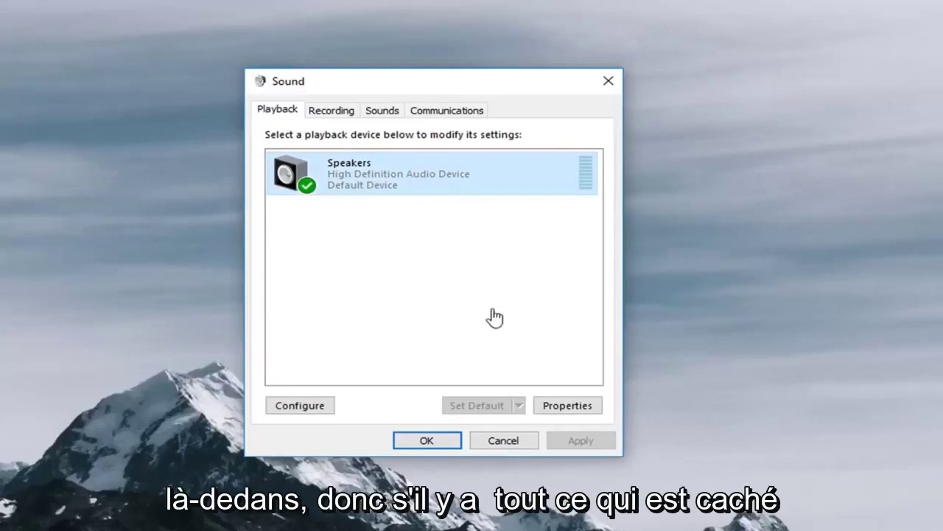
right_click(389, 220)
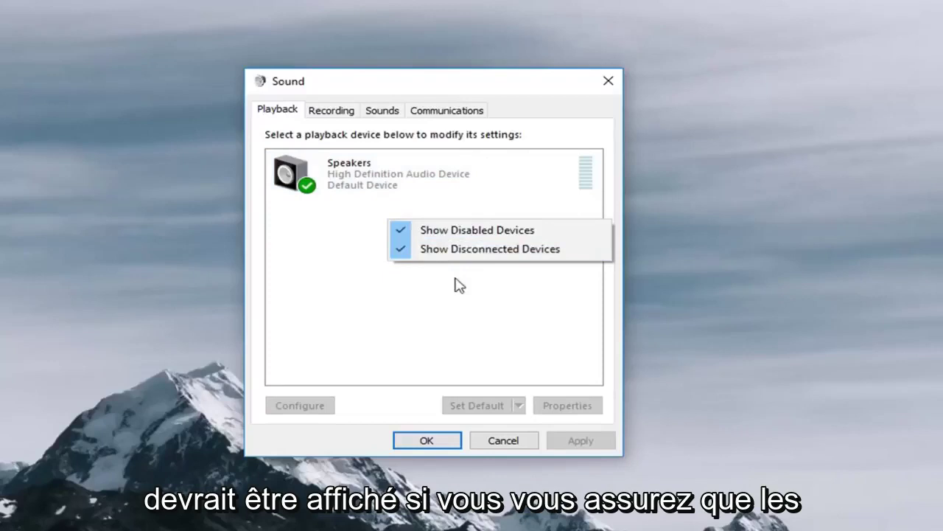
click(322, 290)
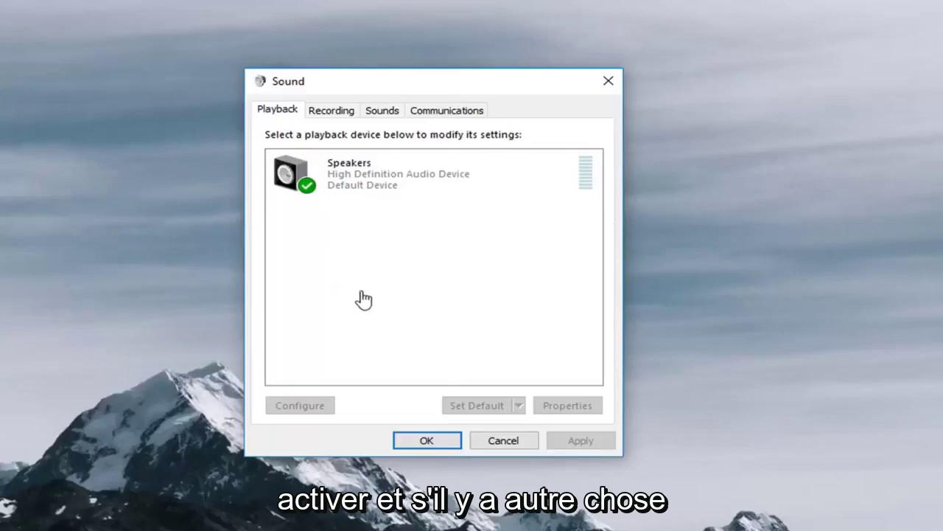
right_click(372, 175)
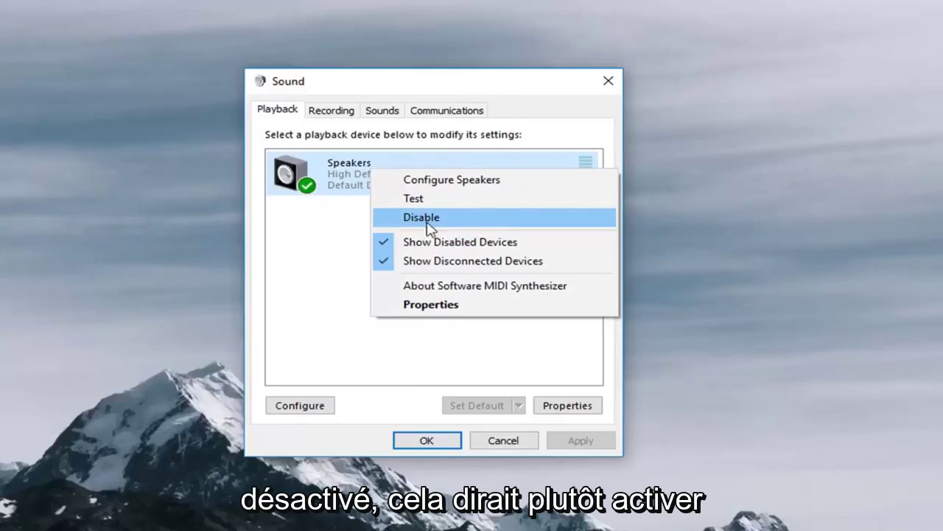
click(308, 252)
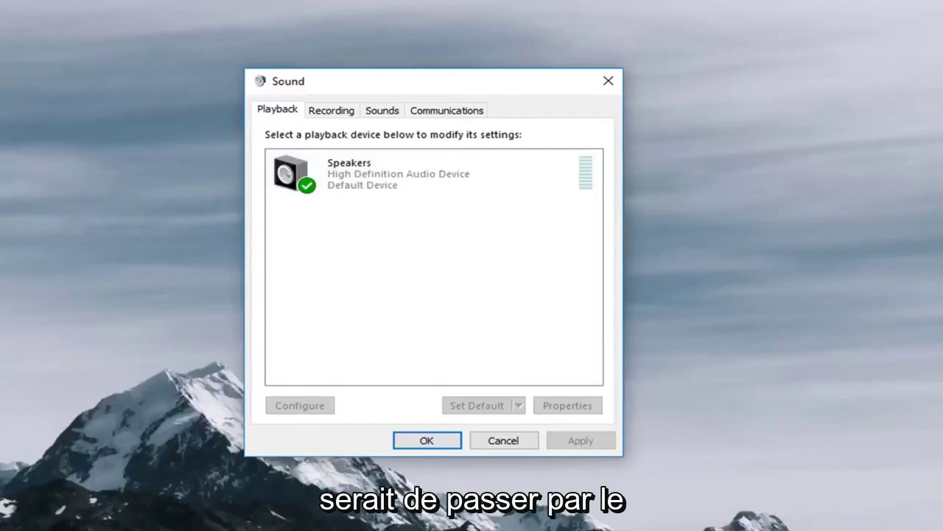
Close the Sound panel and launch Device Manager via a Start search for 'device manager'.
click(614, 84)
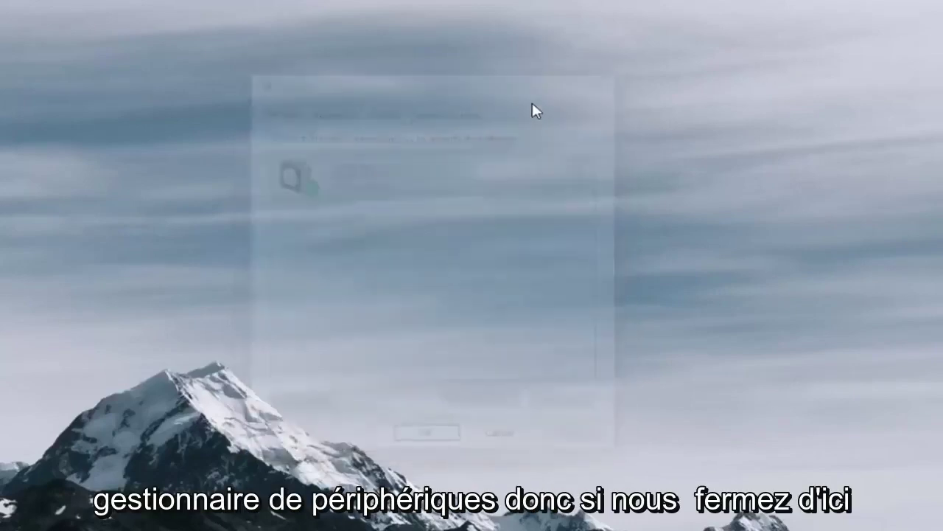
click(10, 520)
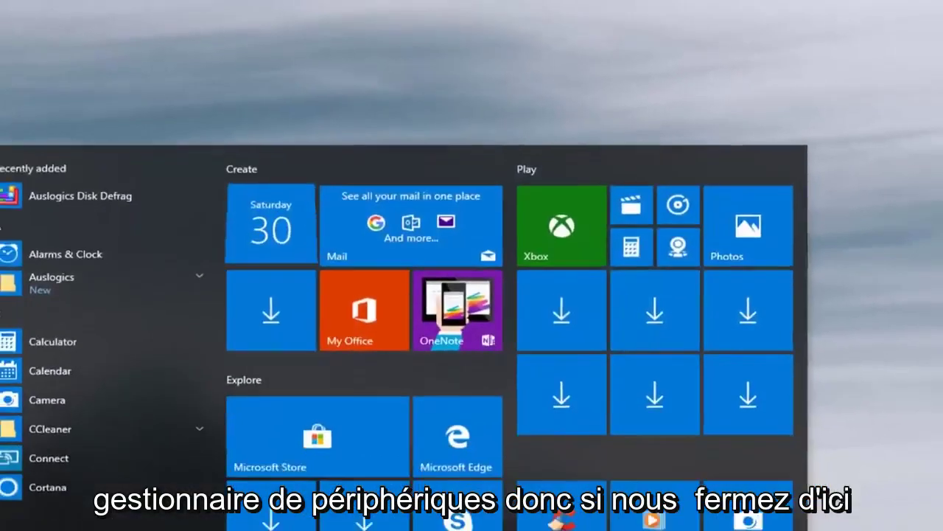
text(device )
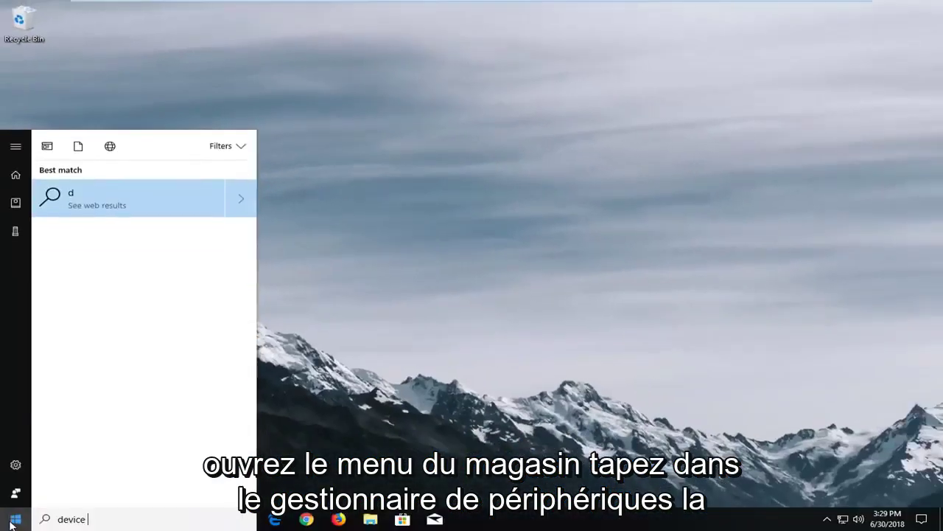
text(manager)
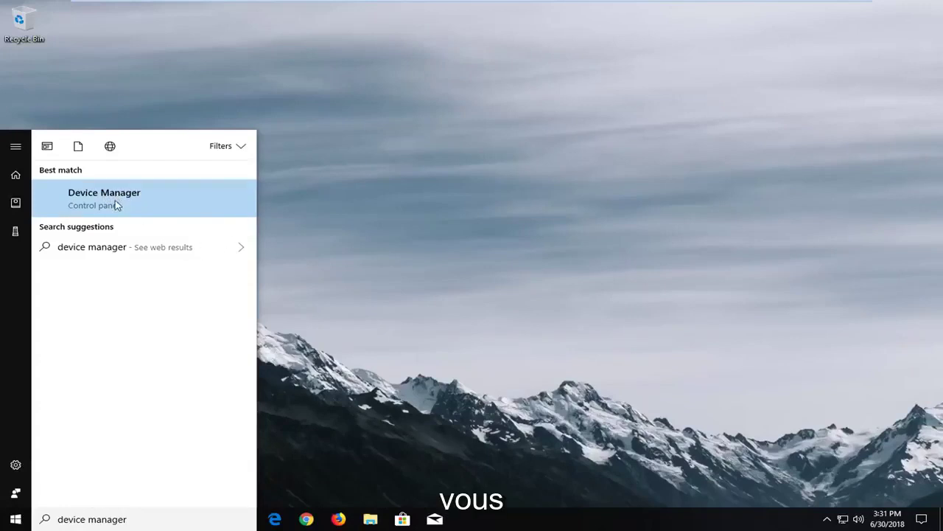
click(115, 208)
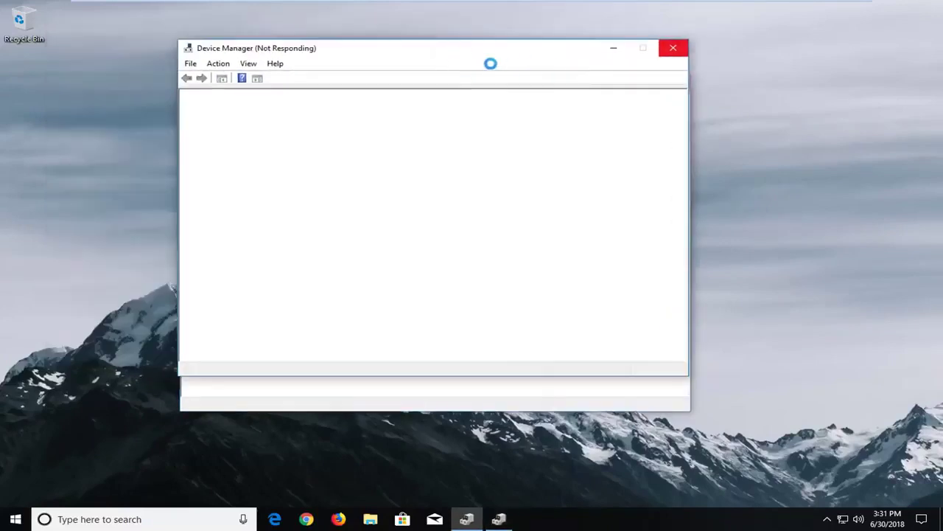
Nudge and click the unresponsive Device Manager window until it responds.
drag(474, 71, 467, 86)
click(415, 272)
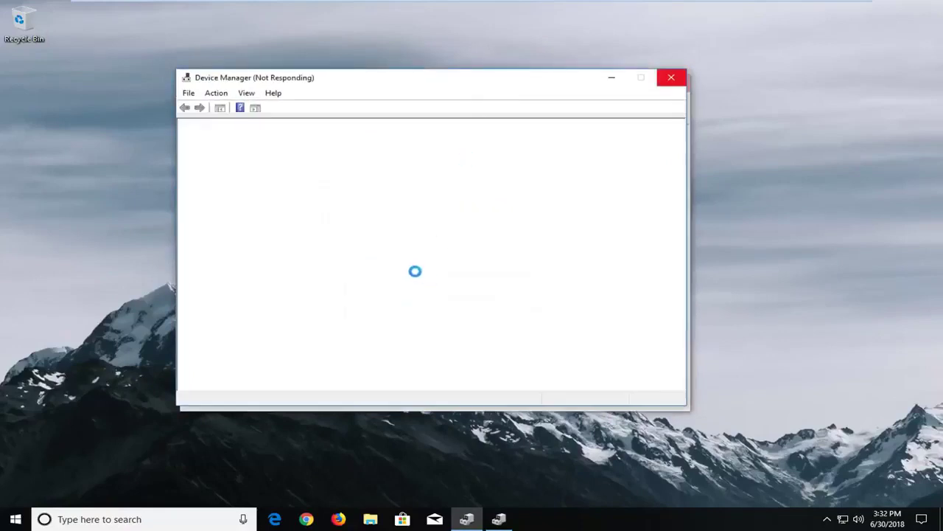
click(694, 122)
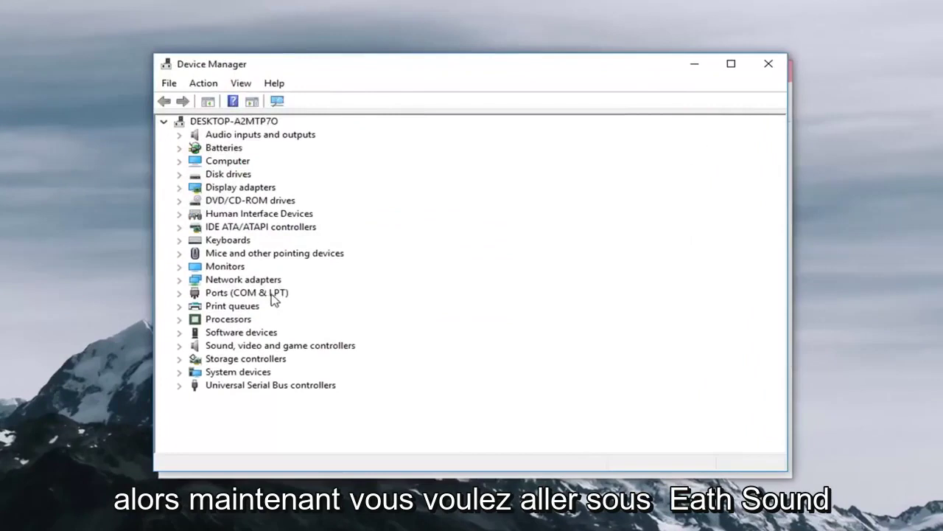
Expand Sound, video and game controllers, view High Definition Audio Device's options, then minimize.
click(231, 347)
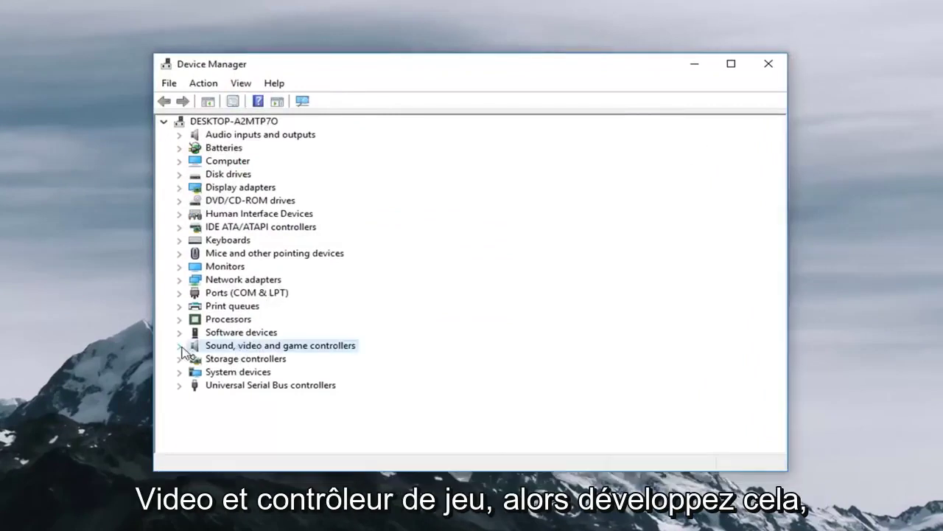
click(179, 345)
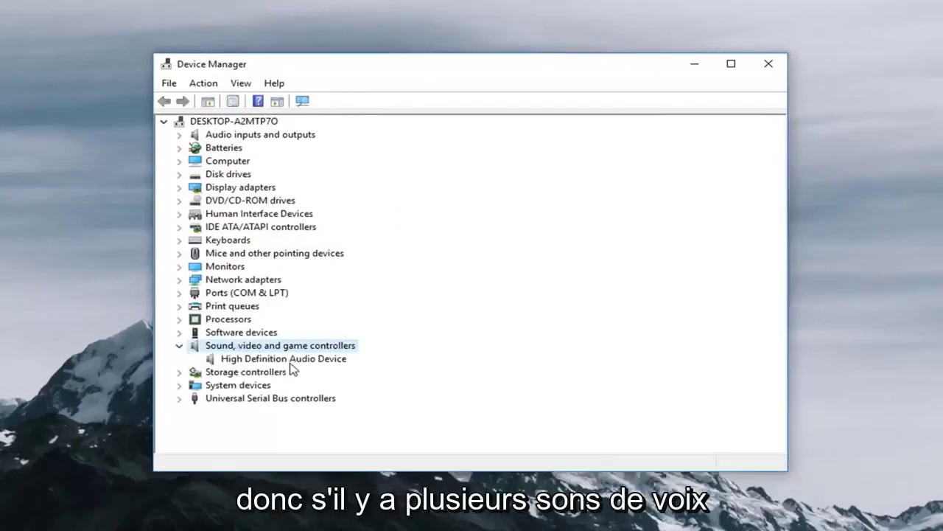
click(290, 361)
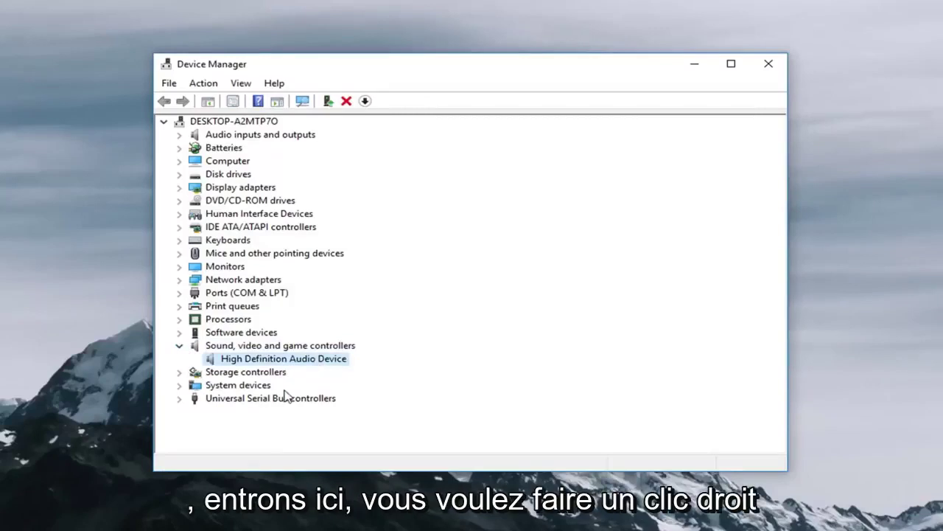
right_click(275, 359)
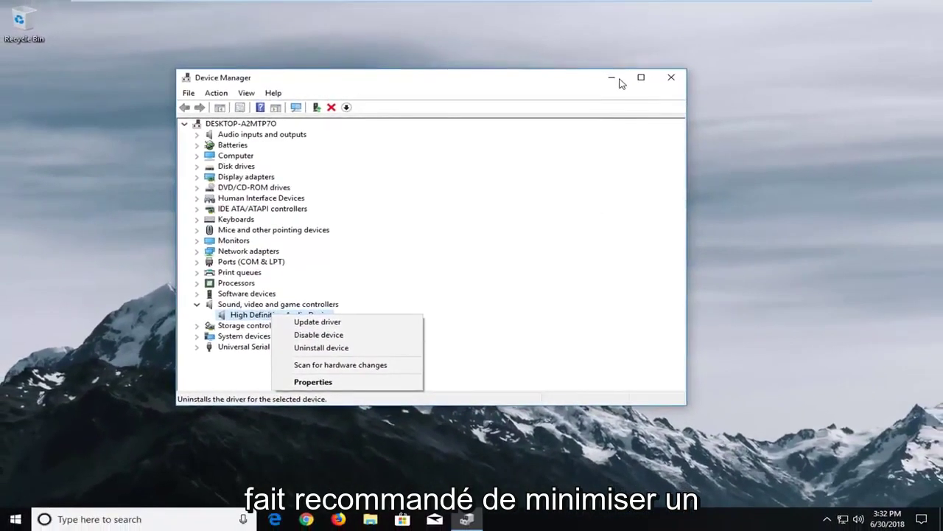
click(615, 82)
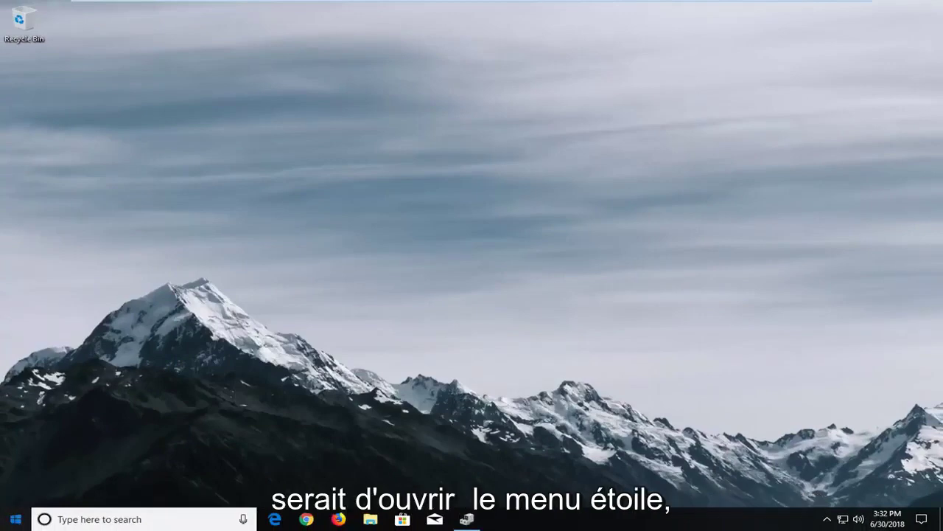
Run Command Prompt as administrator from a Start search for 'cmd', approving the UAC prompt.
click(15, 519)
text(cmd)
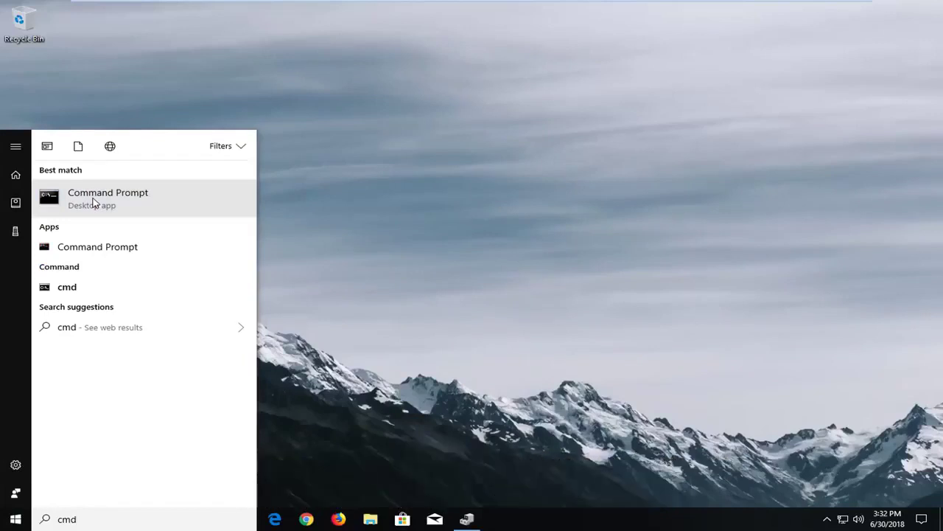
right_click(93, 203)
click(118, 212)
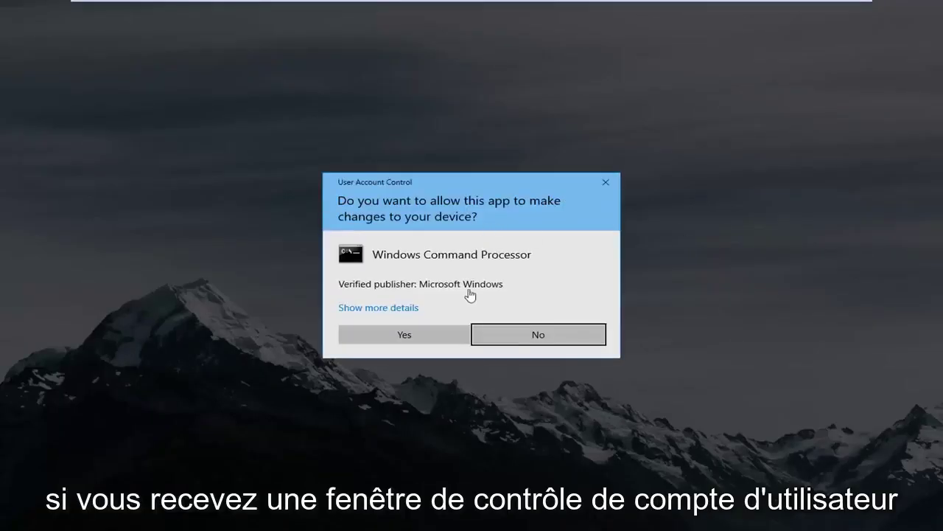
click(400, 334)
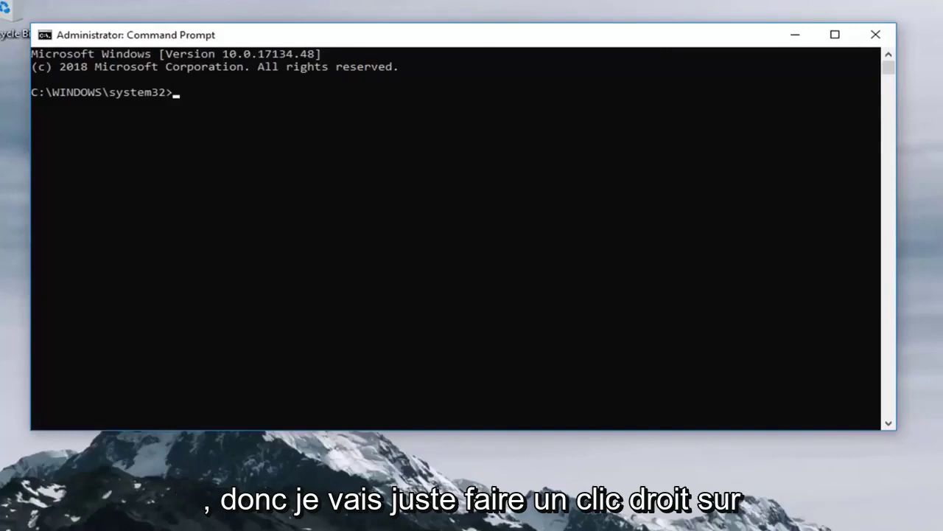
Paste and run 'net localgroup Administrators /add' for networkservice and then localservice.
drag(455, 38, 531, 74)
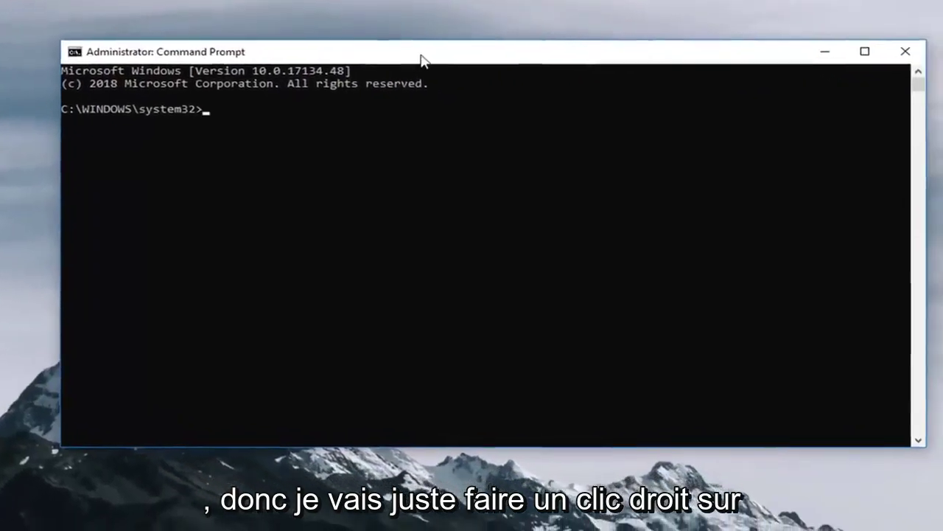
right_click(413, 53)
mouse_move(453, 171)
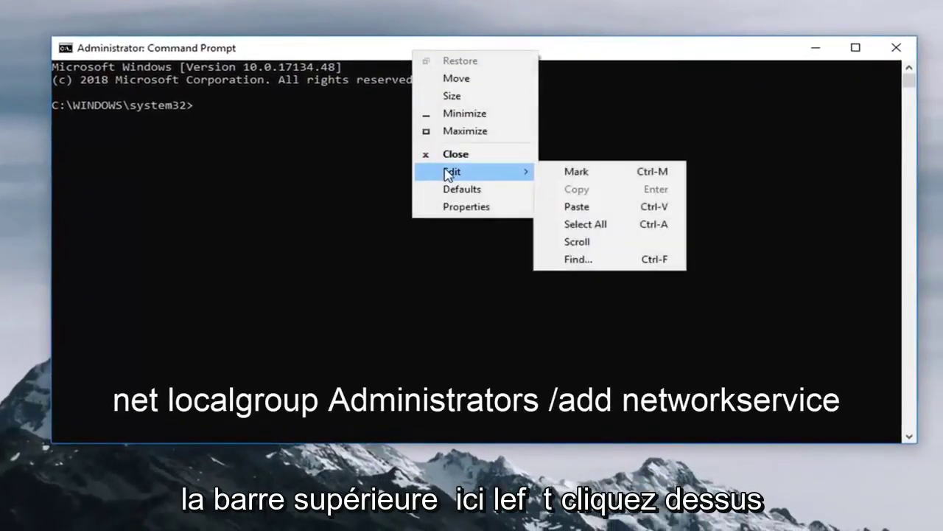
click(554, 211)
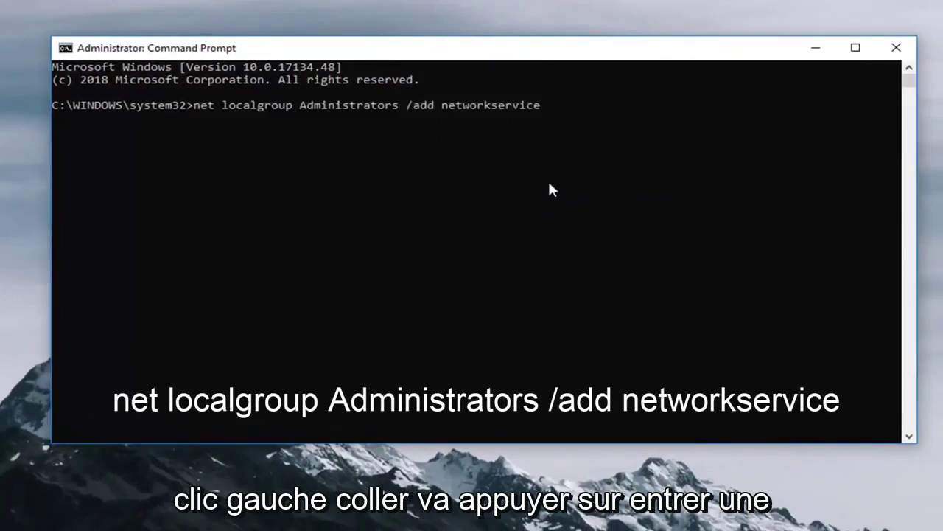
key(Return)
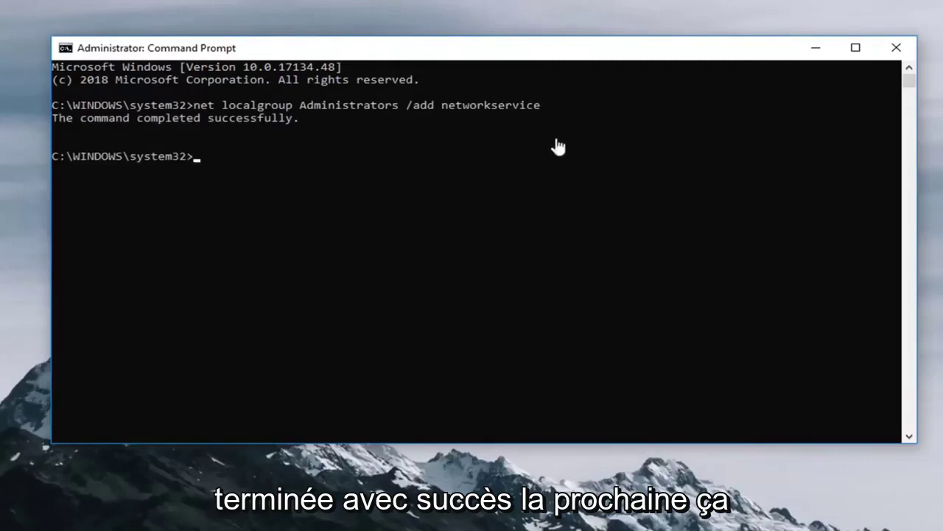
right_click(425, 46)
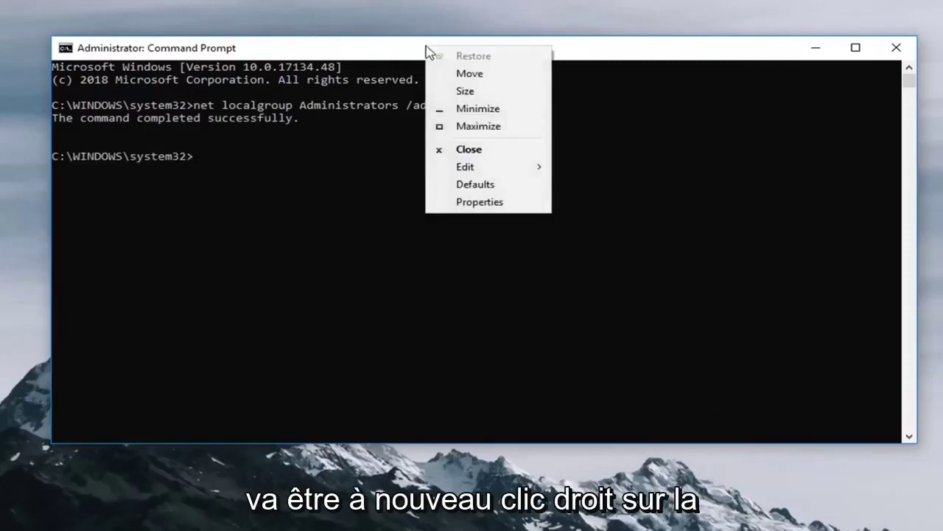
mouse_move(487, 167)
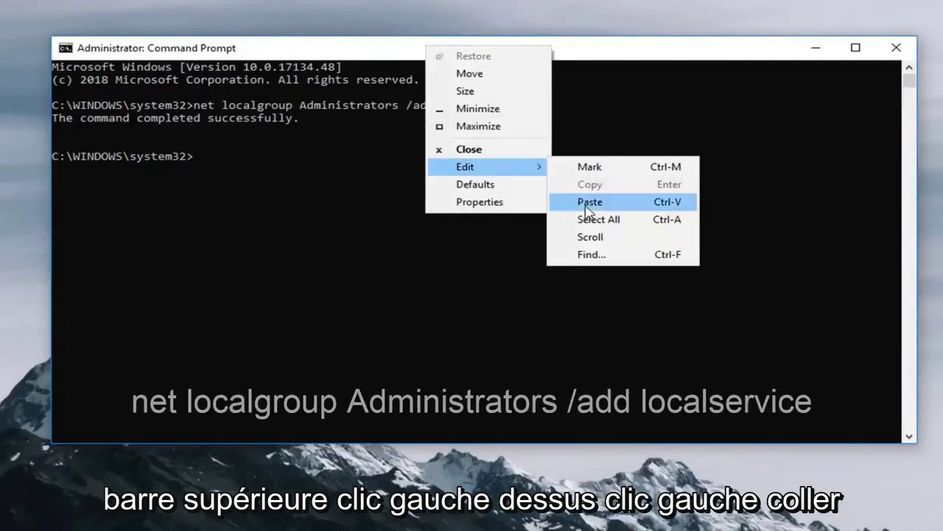
click(602, 202)
key(Return)
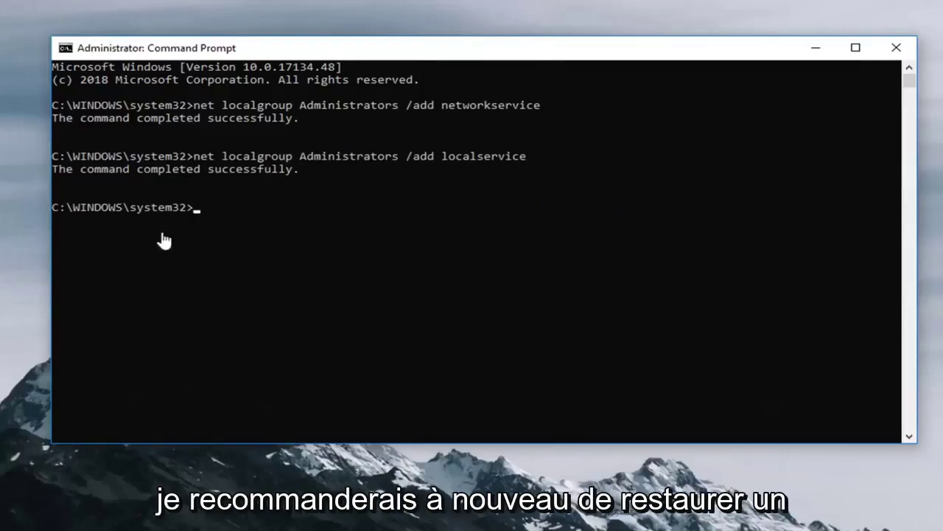
Close Command Prompt, review High Definition Audio Device's options unchanged, and close Device Manager.
click(898, 49)
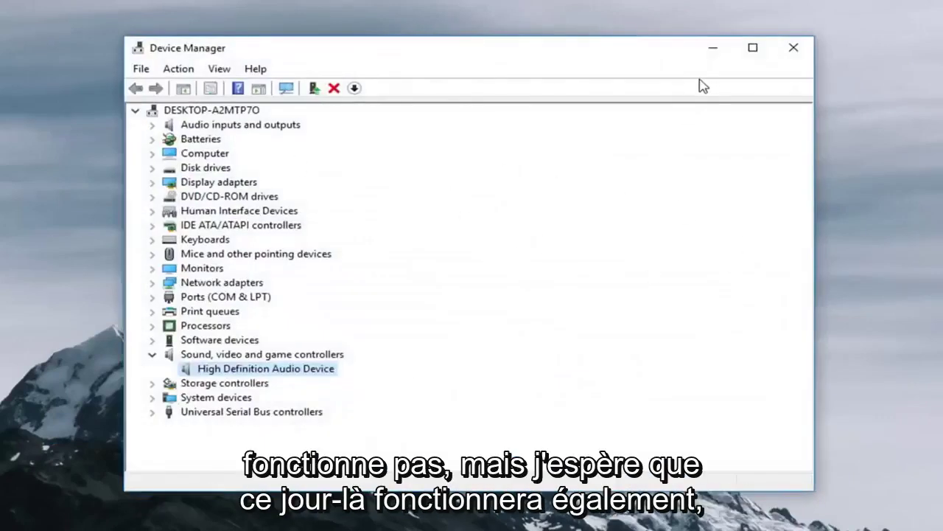
right_click(217, 373)
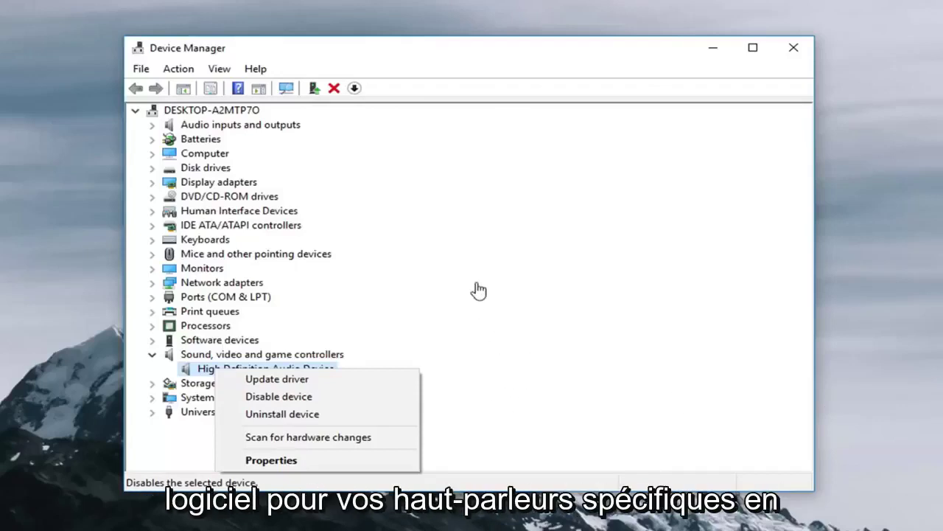
click(182, 384)
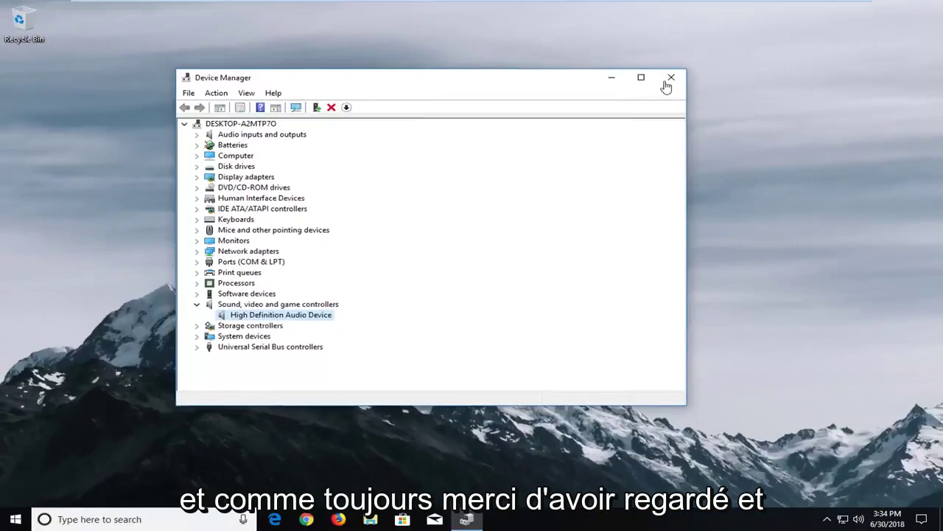
click(672, 78)
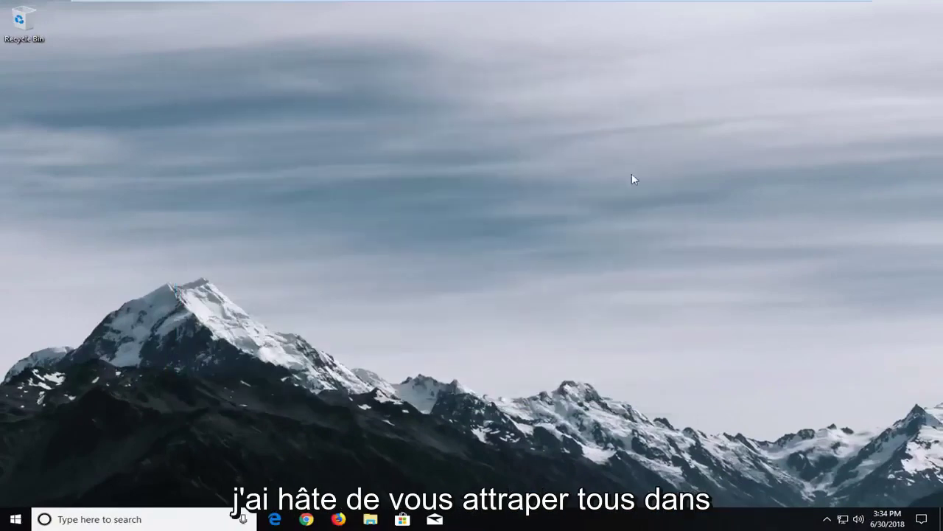